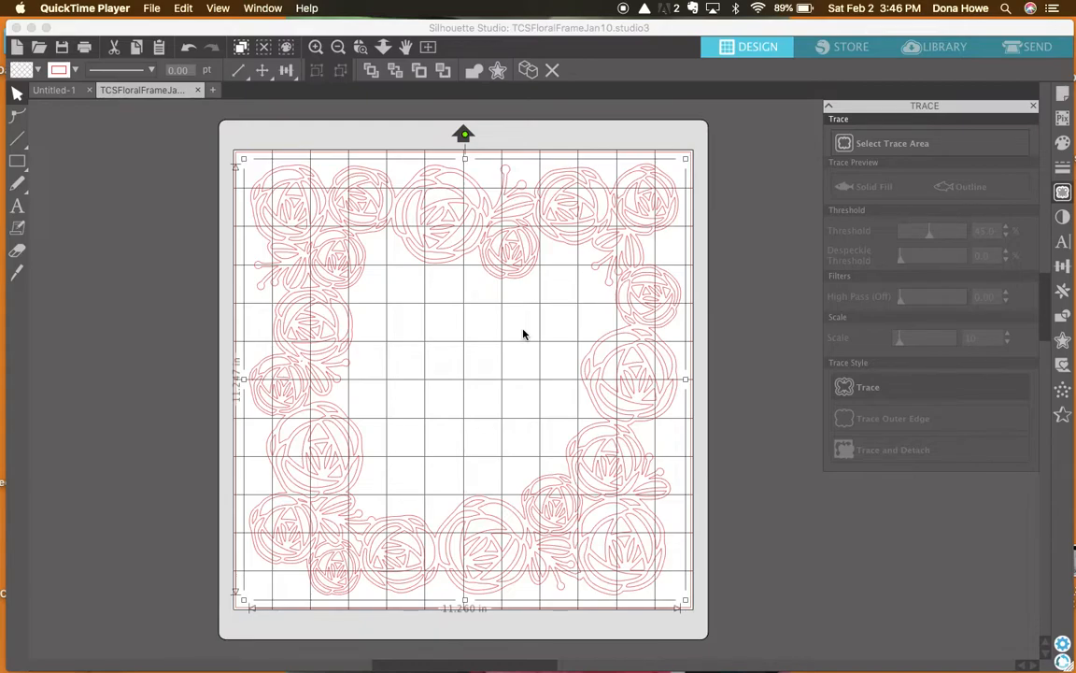
# Release the compound path of the floral frame so its pieces are separate, and clear the selection.
pyautogui.click(510, 259)
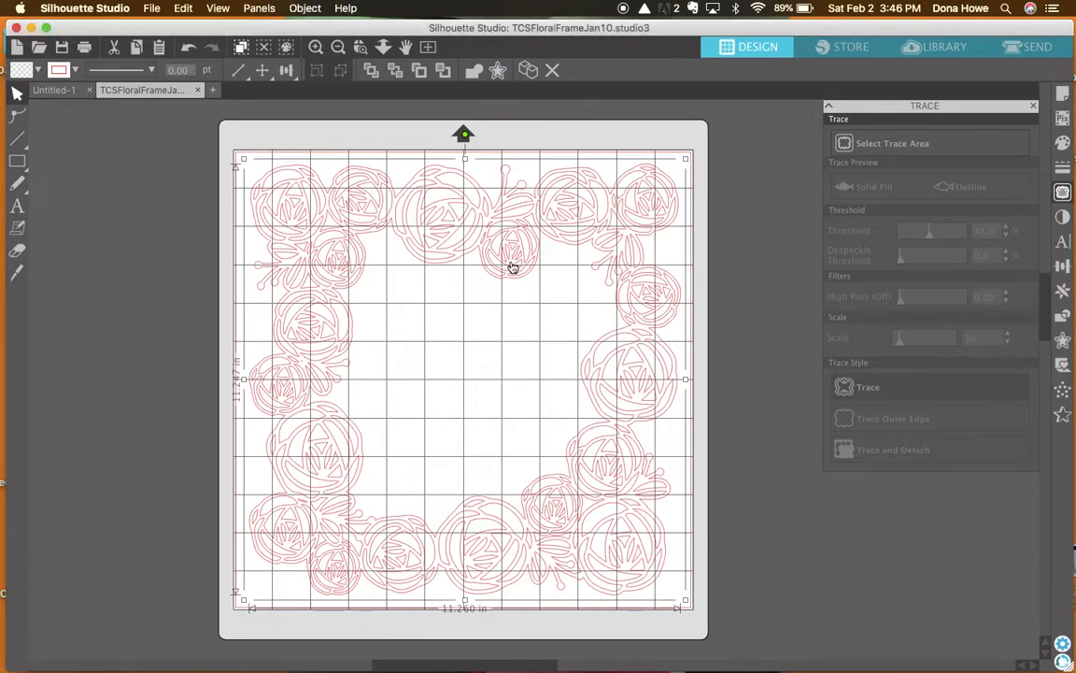
pyautogui.rightClick(512, 267)
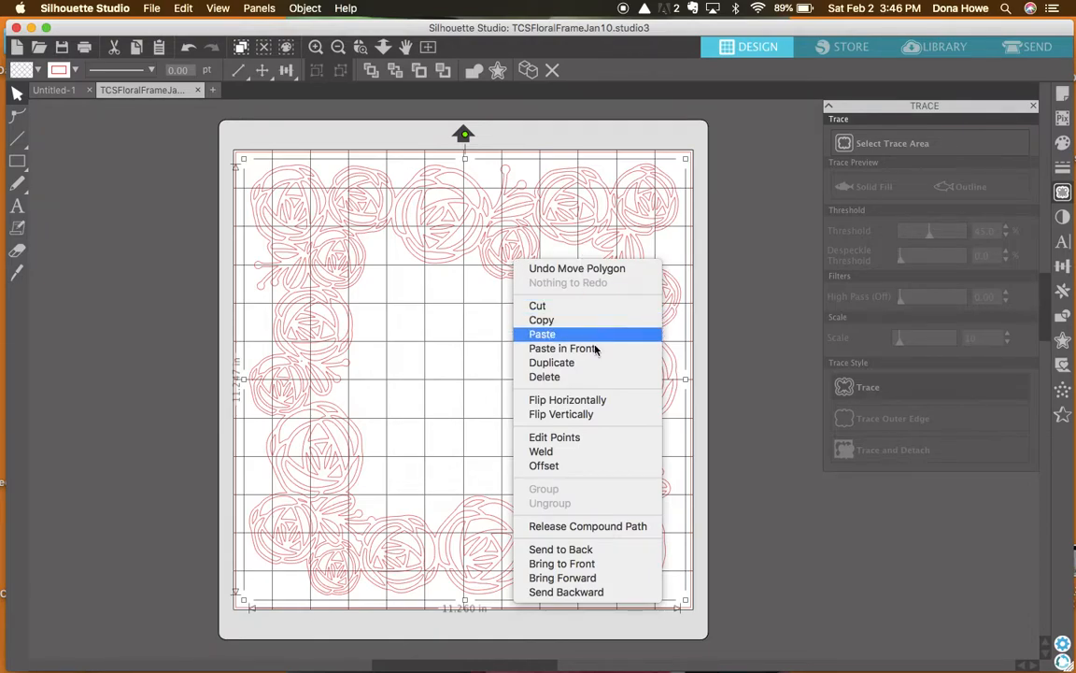
pyautogui.click(590, 527)
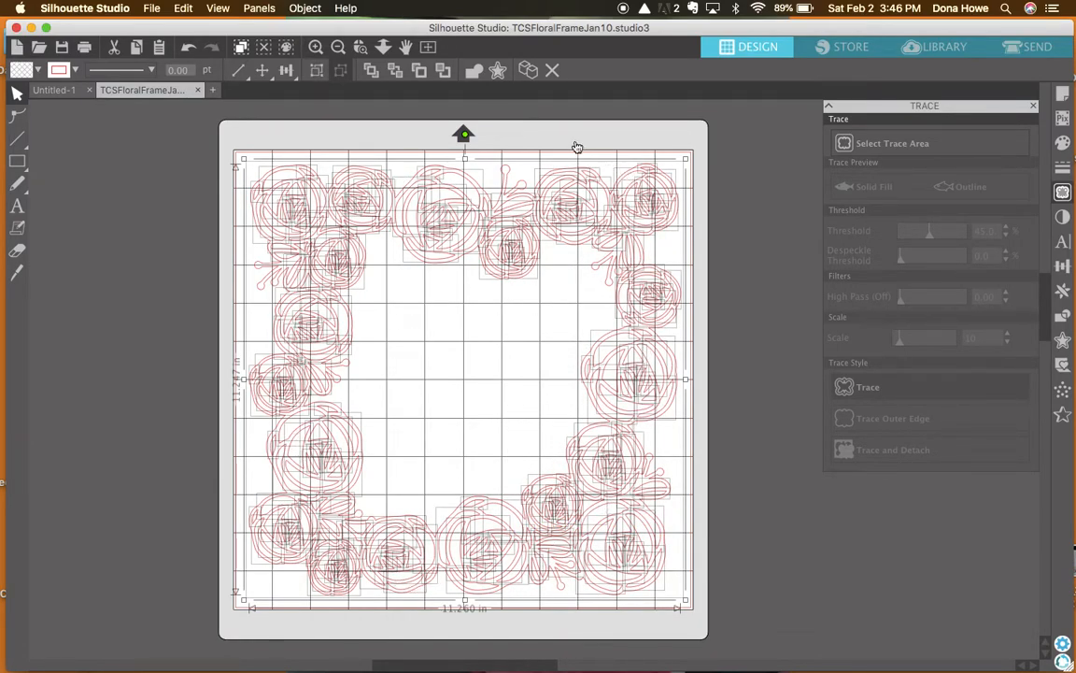
pyautogui.click(446, 386)
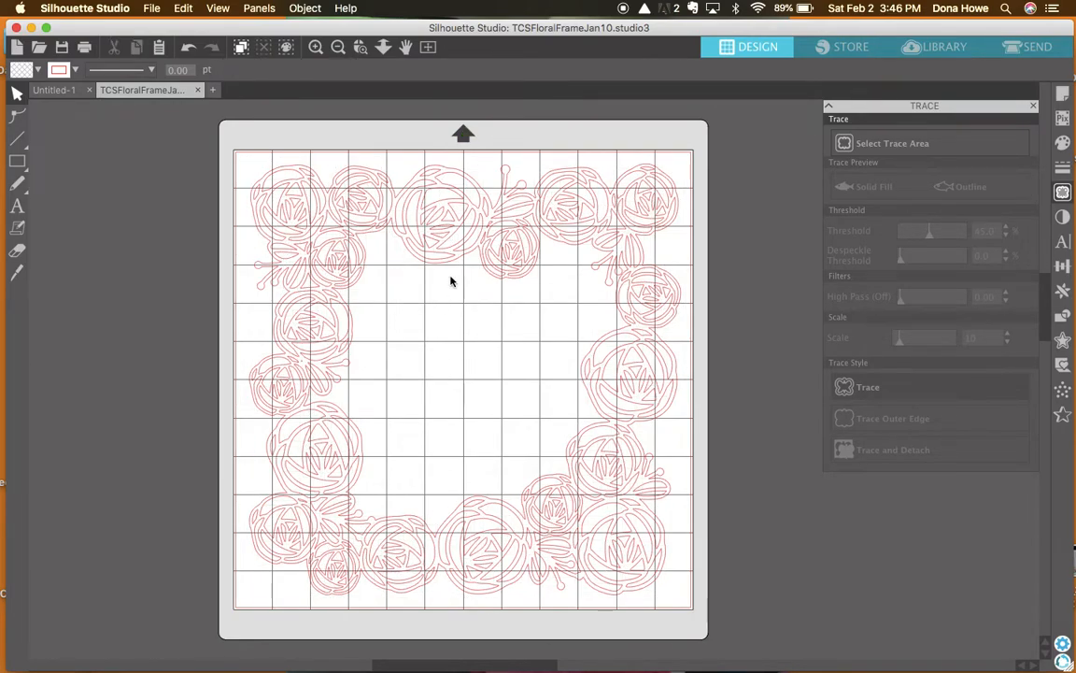
# Try moving a cutout piece of the large rose in the frame's upper edge out and back, then undo its deletion.
pyautogui.moveTo(444, 204); pyautogui.dragTo(446, 318)
pyautogui.moveTo(442, 318); pyautogui.dragTo(440, 202)
pyautogui.press('Delete')
pyautogui.press('super+z')
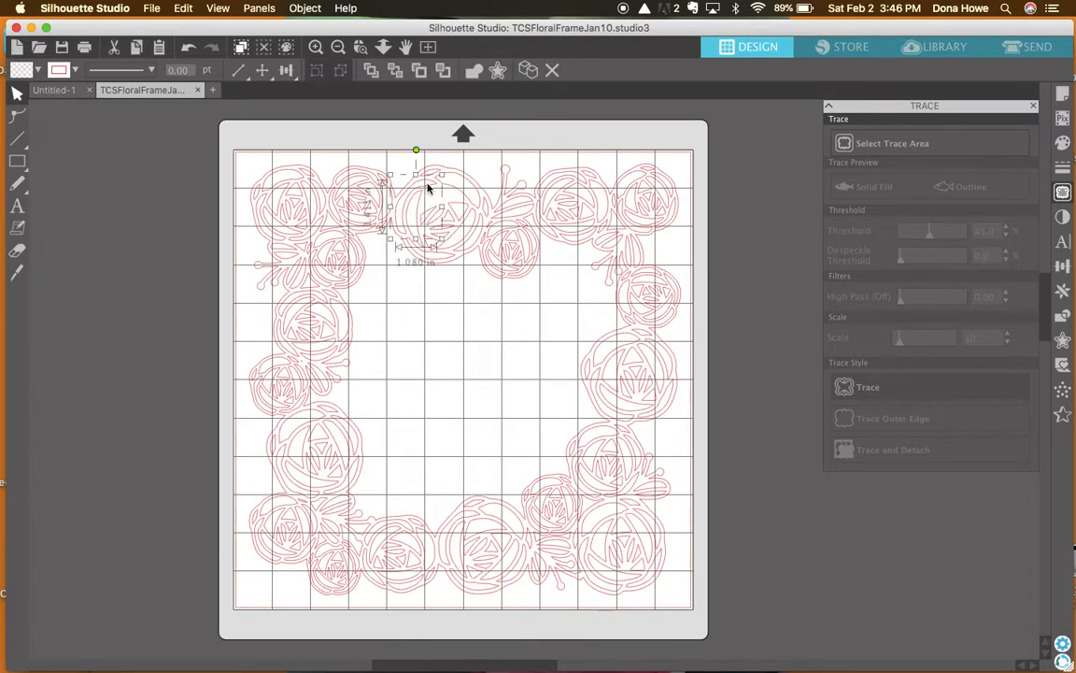
# Delete the upper and outer right petal cutouts inside the large rose in the frame's upper edge.
pyautogui.click(428, 187)
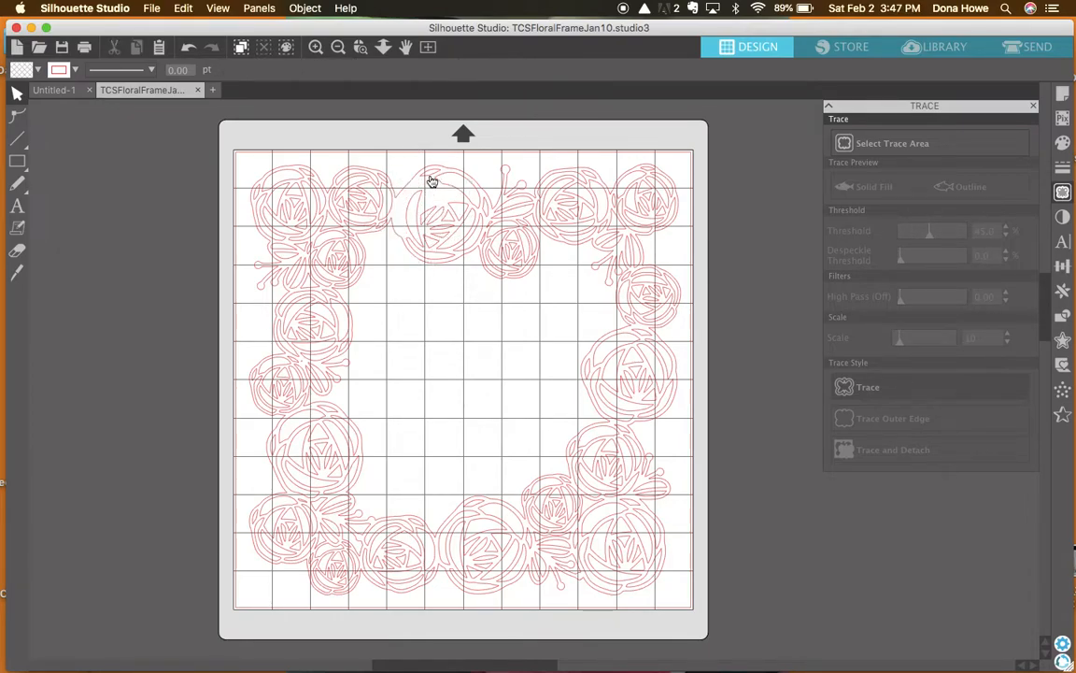
pyautogui.click(432, 177)
pyautogui.press('Delete')
pyautogui.click(458, 193)
pyautogui.press('Delete')
pyautogui.click(486, 216)
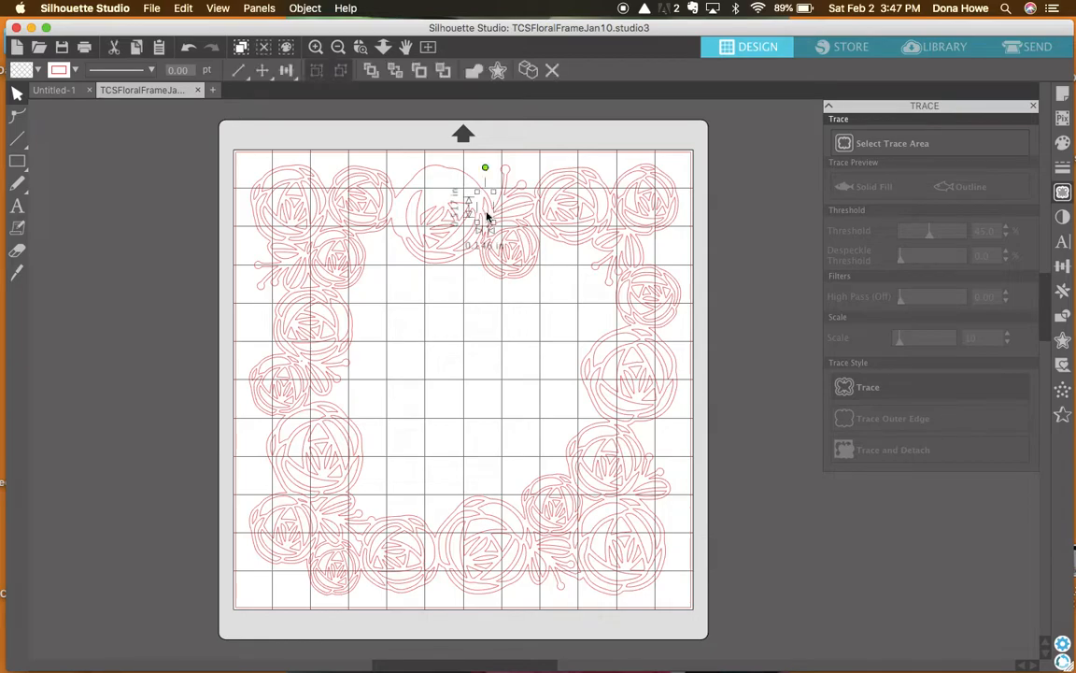
pyautogui.press('Delete')
pyautogui.click(481, 227)
pyautogui.press('Delete')
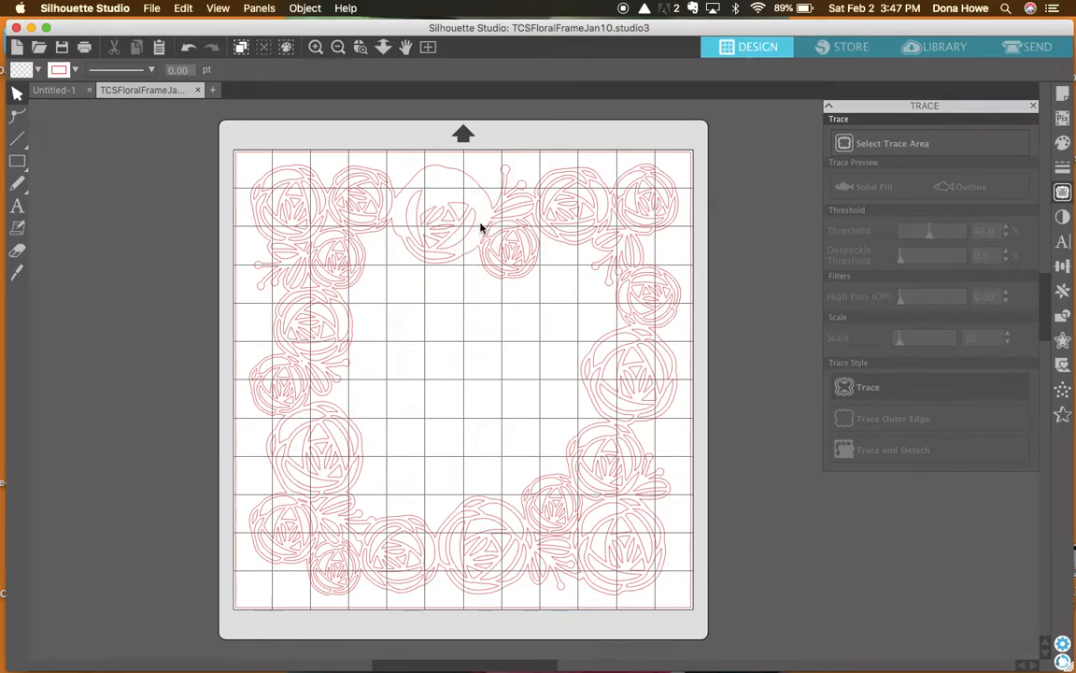
# Delete the remaining lower and centre petal cutouts inside the large rose, leaving only the frame's outline there.
pyautogui.click(434, 250)
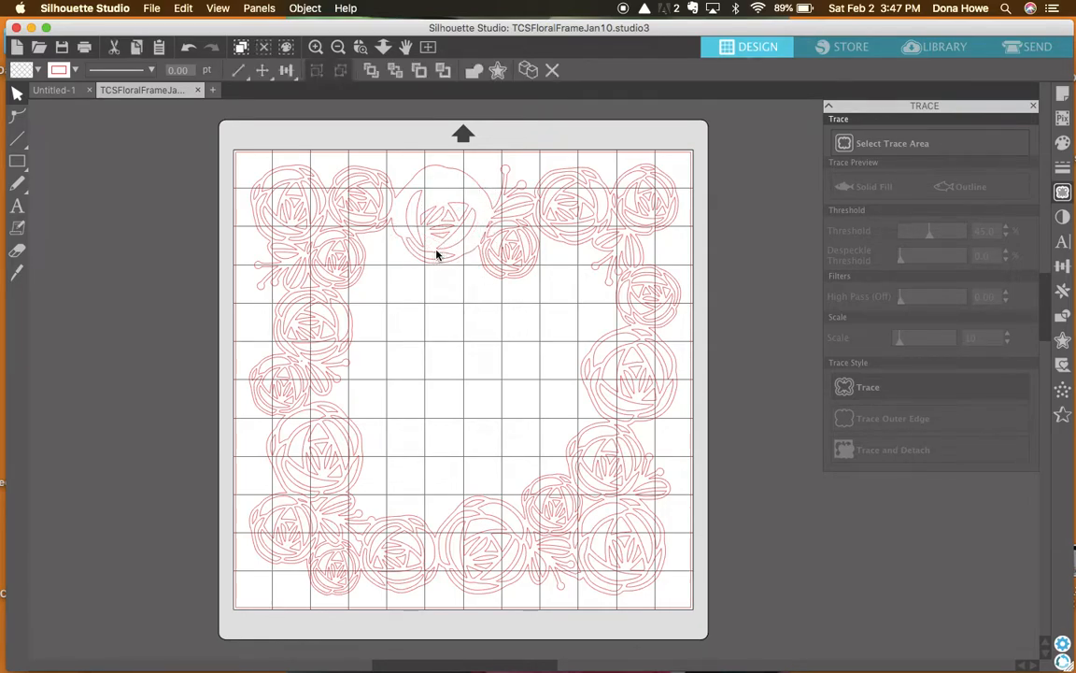
pyautogui.press('Delete')
pyautogui.click(418, 234)
pyautogui.press('Delete')
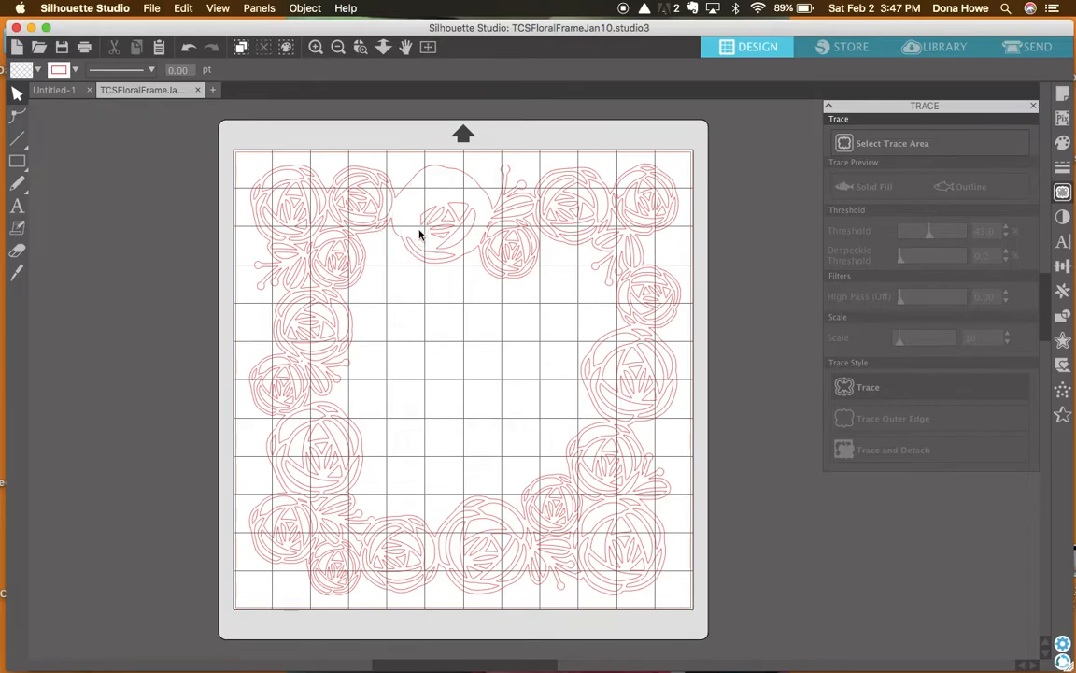
pyautogui.click(425, 222)
pyautogui.press('Delete')
pyautogui.click(430, 224)
pyautogui.press('Delete')
pyautogui.click(460, 240)
pyautogui.click(462, 247)
pyautogui.press('Delete')
pyautogui.click(443, 254)
pyautogui.press('Delete')
# Try nudging the frame's outer outline, undo the move, and select the outline again.
pyautogui.moveTo(437, 168)
pyautogui.mouseDown()
pyautogui.moveTo(445, 216)
pyautogui.moveTo(439, 175)
pyautogui.moveTo(435, 219)
pyautogui.moveTo(432, 175)
pyautogui.mouseUp()
pyautogui.press('super+z')
pyautogui.click(433, 171)
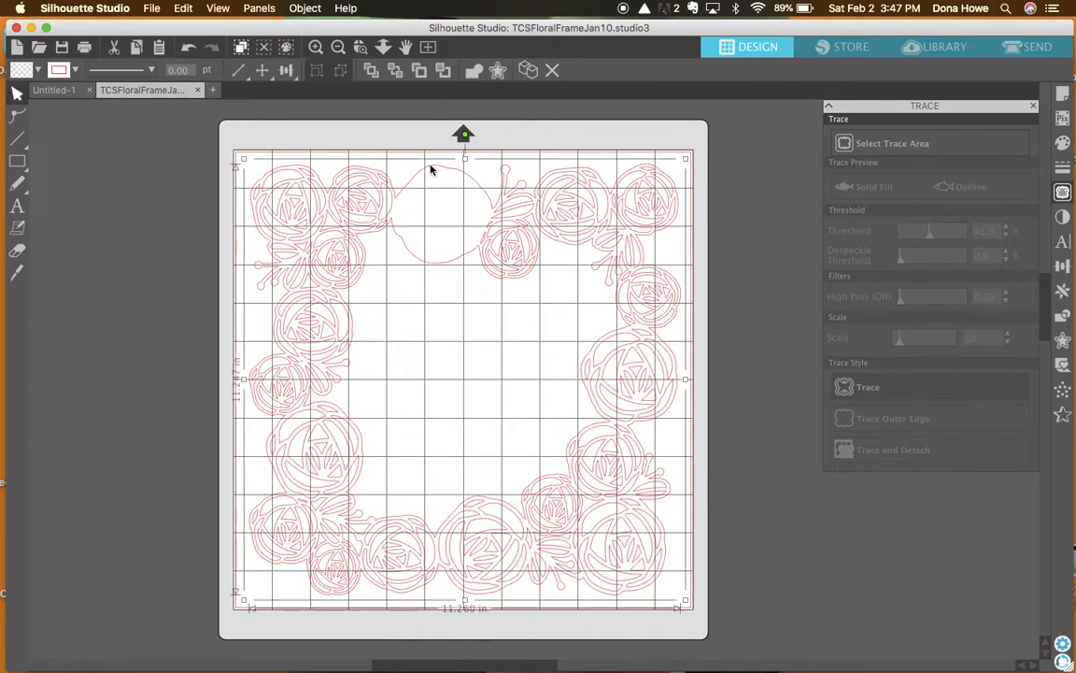
# Select the frame's inner and outer outlines together and move them off the mat to its left.
pyautogui.click(439, 269)
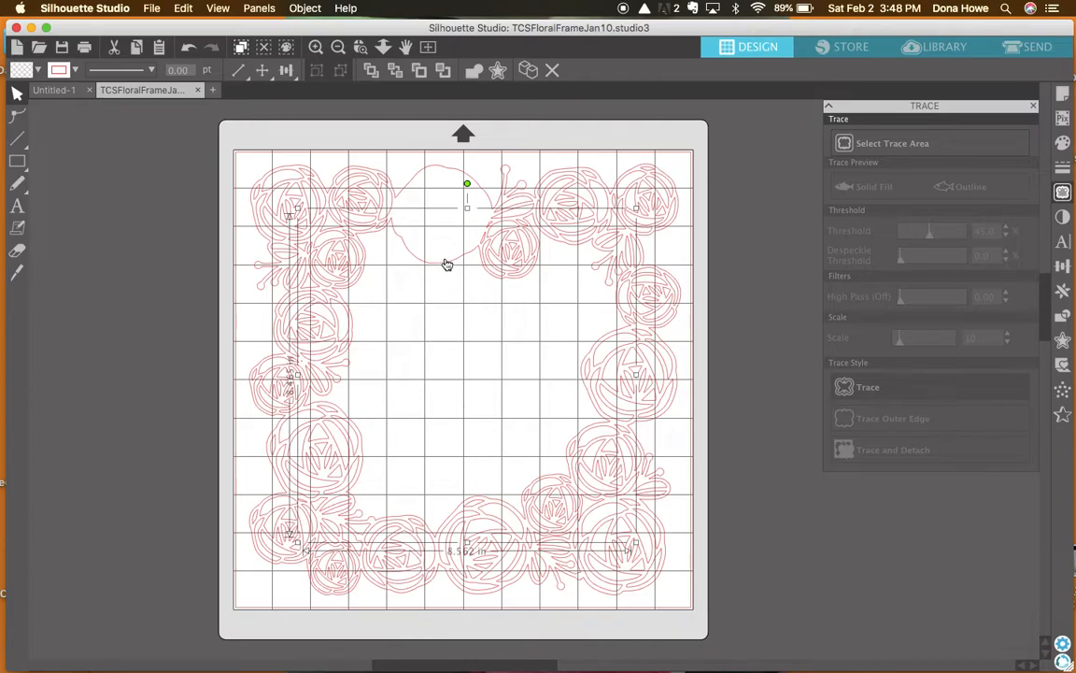
pyautogui.click(462, 177)
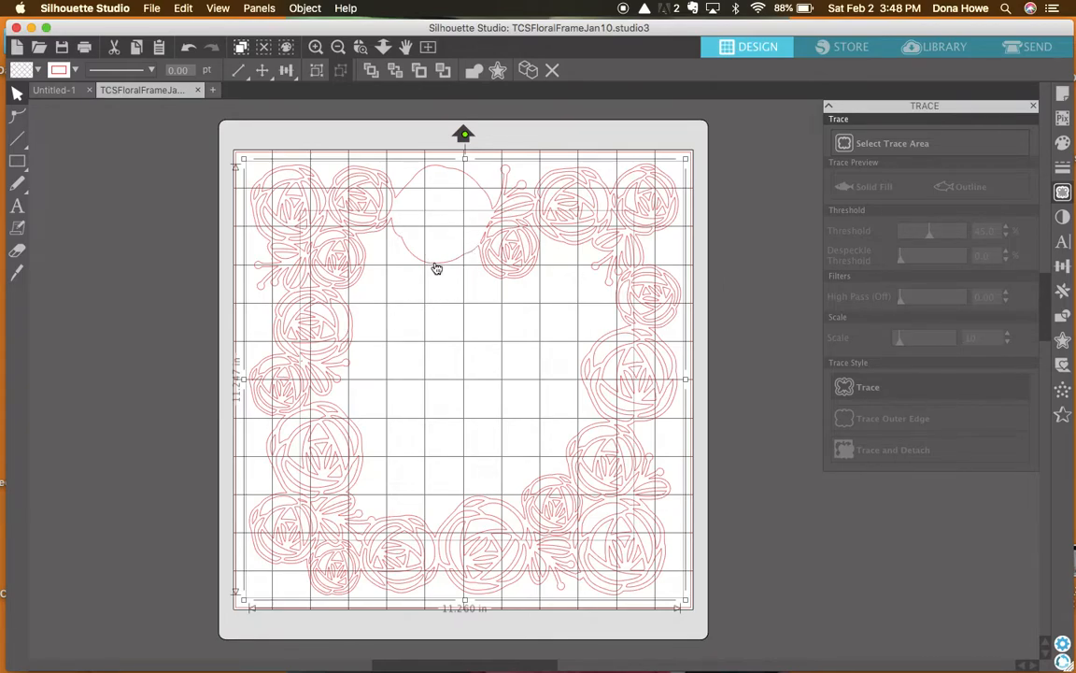
pyautogui.moveTo(436, 268)
pyautogui.mouseDown()
pyautogui.moveTo(488, 291)
pyautogui.moveTo(546, 278)
pyautogui.moveTo(553, 230)
pyautogui.moveTo(412, 188)
pyautogui.moveTo(373, 290)
pyautogui.moveTo(444, 298)
pyautogui.moveTo(481, 275)
pyautogui.moveTo(401, 262)
pyautogui.moveTo(206, 308)
pyautogui.moveTo(108, 429)
pyautogui.moveTo(2, 535)
pyautogui.moveTo(89, 353)
pyautogui.moveTo(96, 311)
pyautogui.mouseUp()
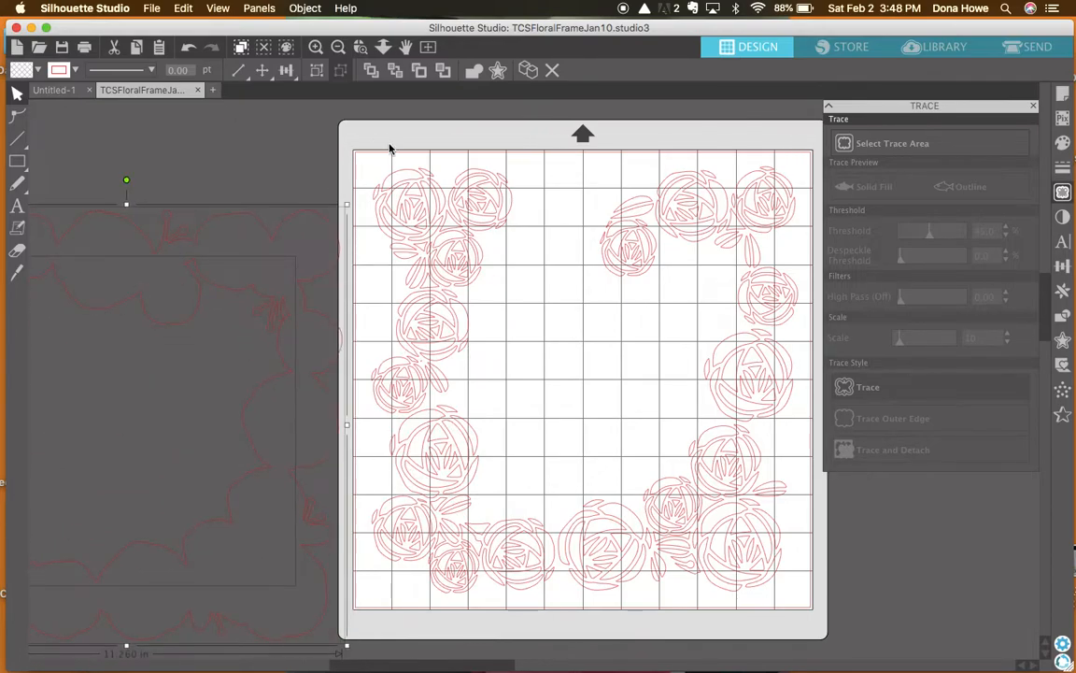
# Delete all the petal cutouts left on the mat and move the frame outlines back onto it.
pyautogui.moveTo(370, 166); pyautogui.dragTo(791, 612)
pyautogui.press('Delete')
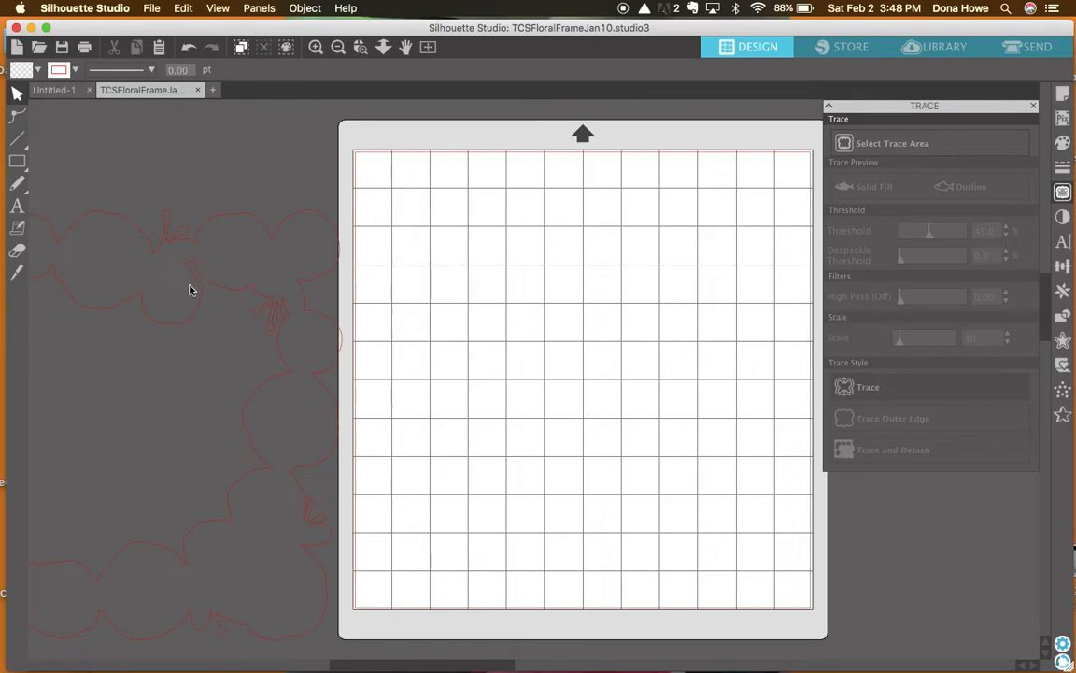
pyautogui.click(232, 309)
pyautogui.moveTo(229, 267); pyautogui.dragTo(687, 244)
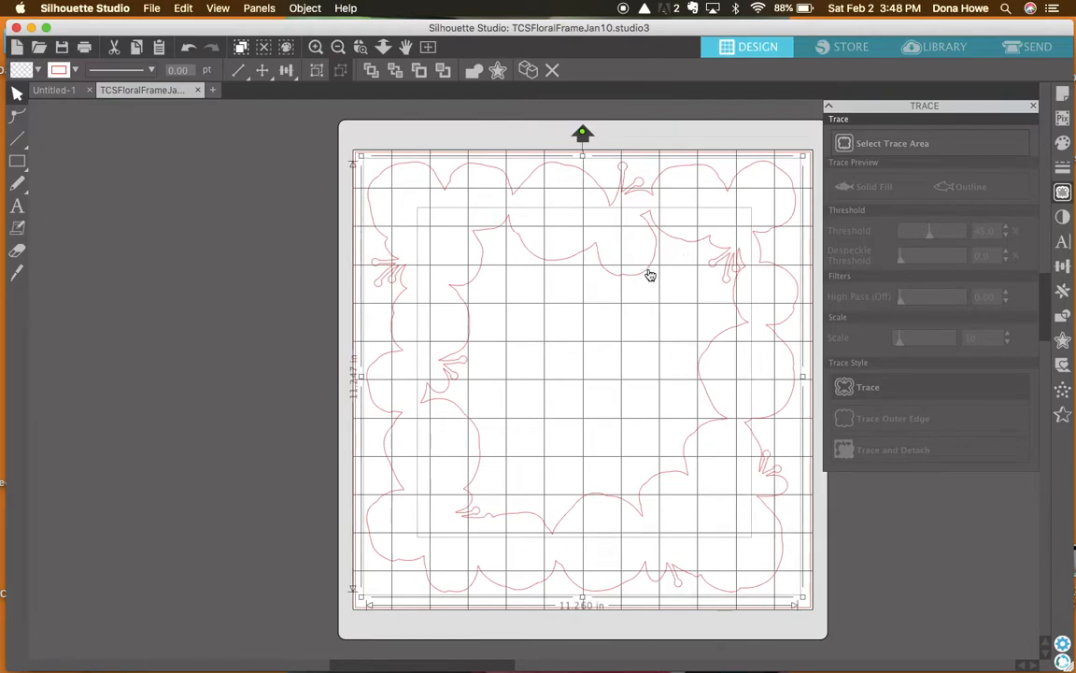
# Undo the outline moves and the deletion of the petal cutouts.
pyautogui.press('super+z')
pyautogui.press('super+z')
pyautogui.press('super+z')
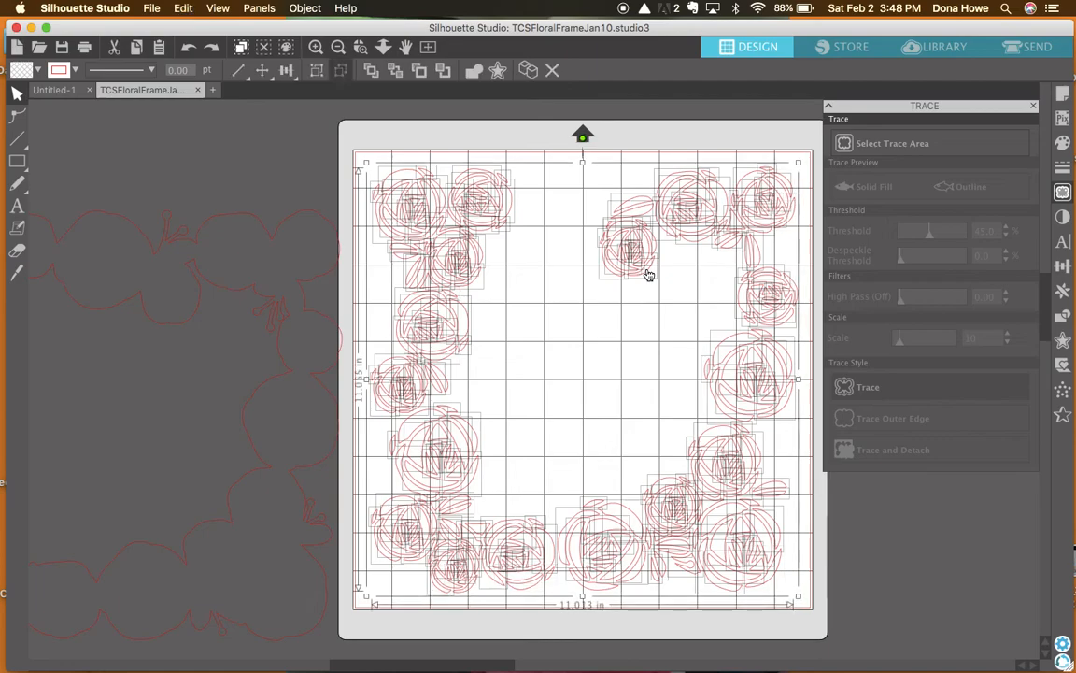
pyautogui.press('super+z')
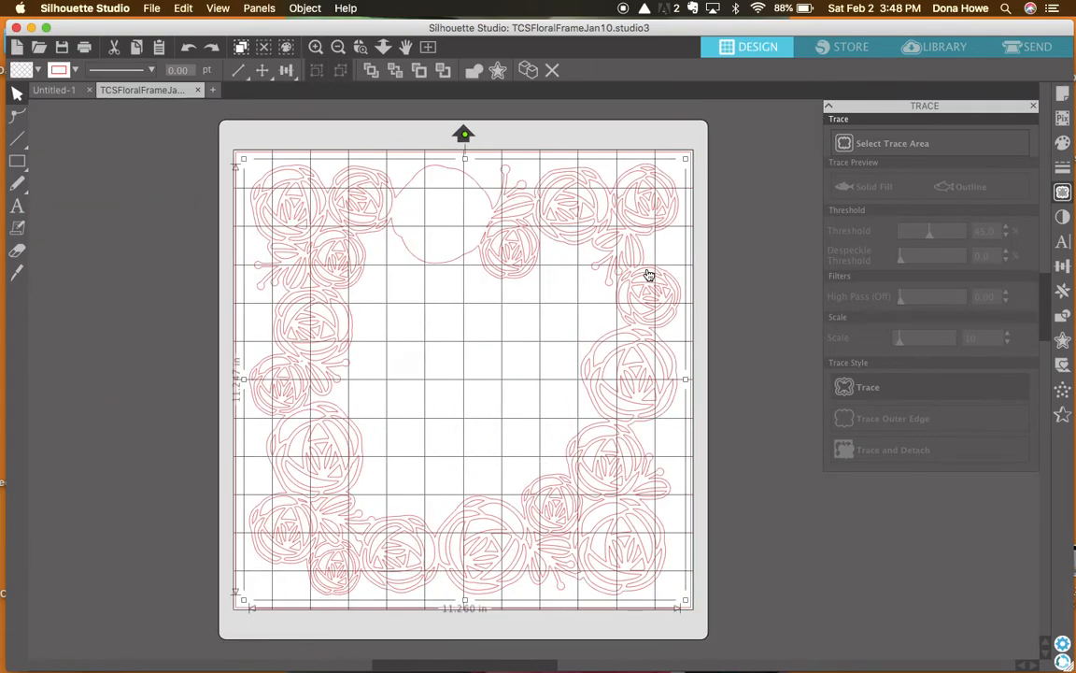
# Select the frame's inner and outer outlines together and make them a compound path.
pyautogui.click(432, 265)
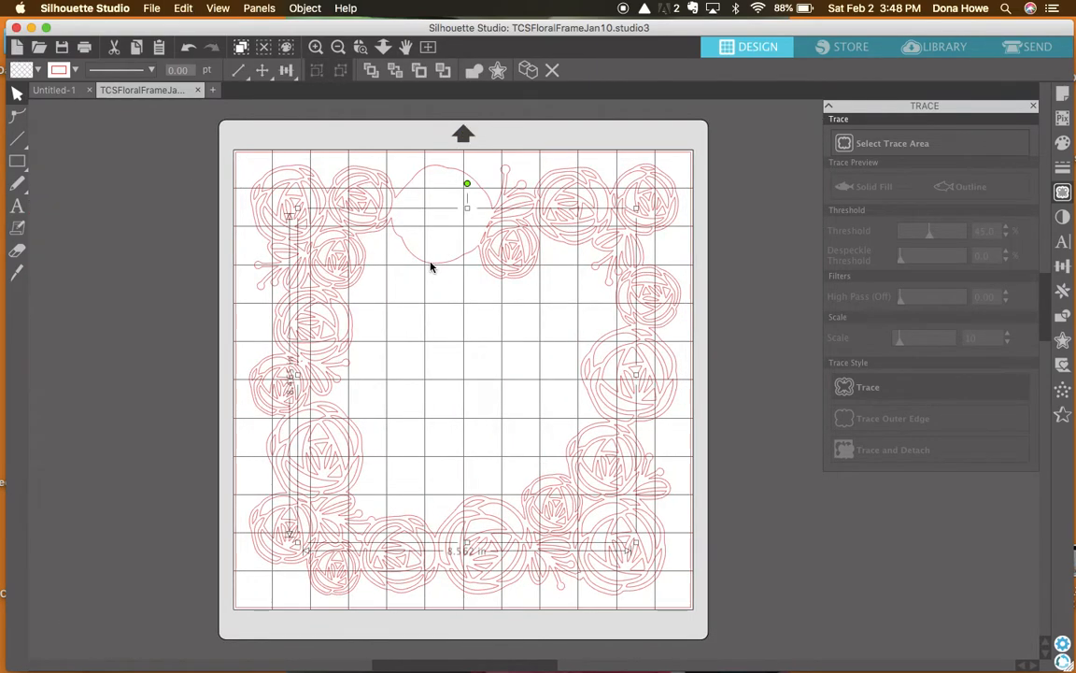
pyautogui.click(427, 174)
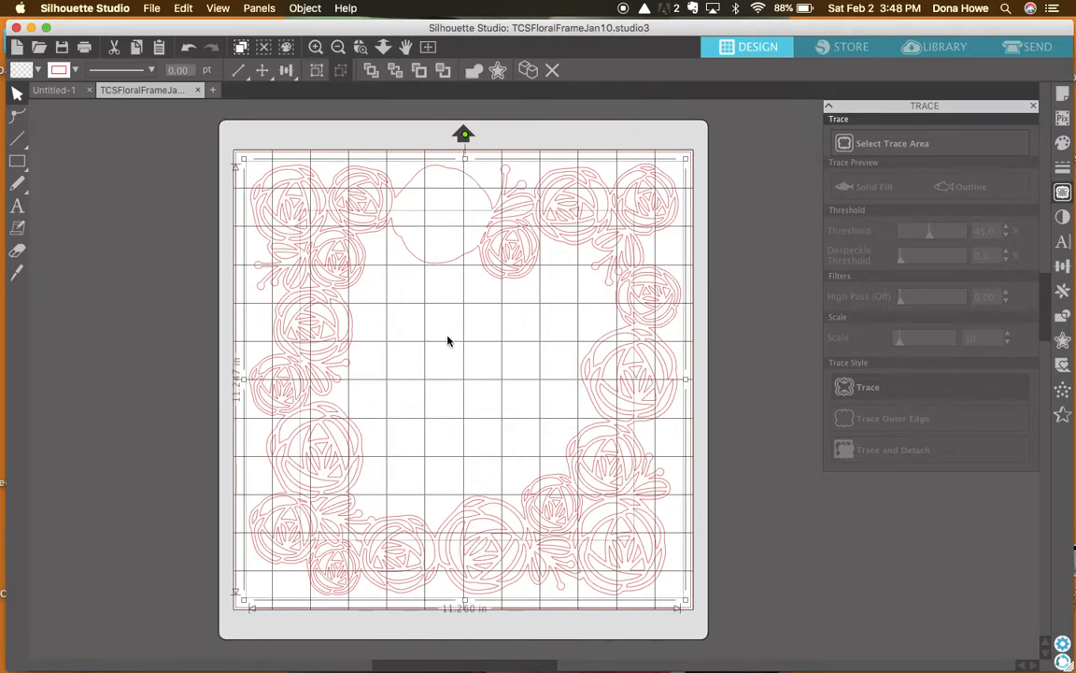
pyautogui.rightClick(441, 269)
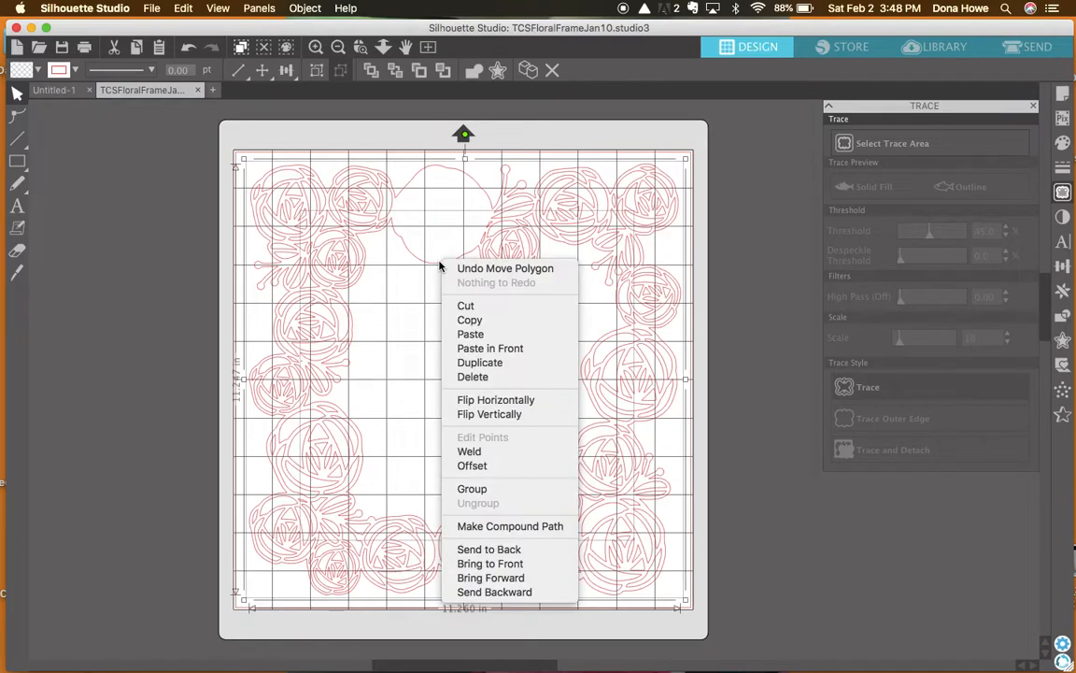
pyautogui.click(501, 527)
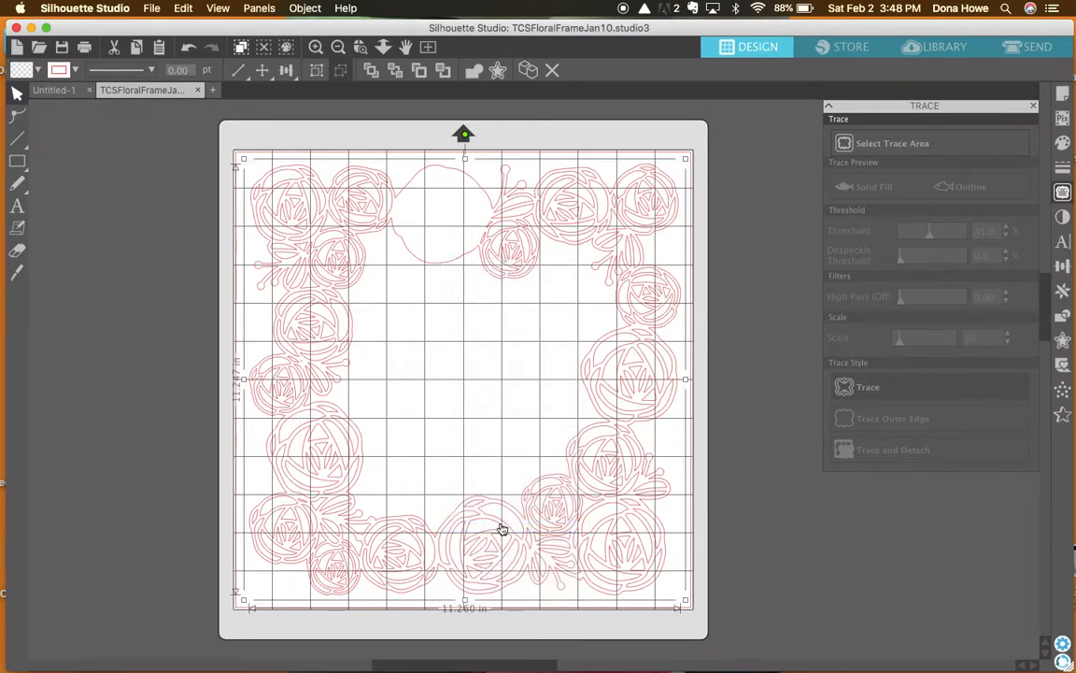
# Move the compound frame outline off the mat to its left and delete all the petal cutouts left on the mat.
pyautogui.moveTo(451, 269); pyautogui.dragTo(41, 272)
pyautogui.click(365, 130)
pyautogui.moveTo(297, 143); pyautogui.dragTo(746, 590)
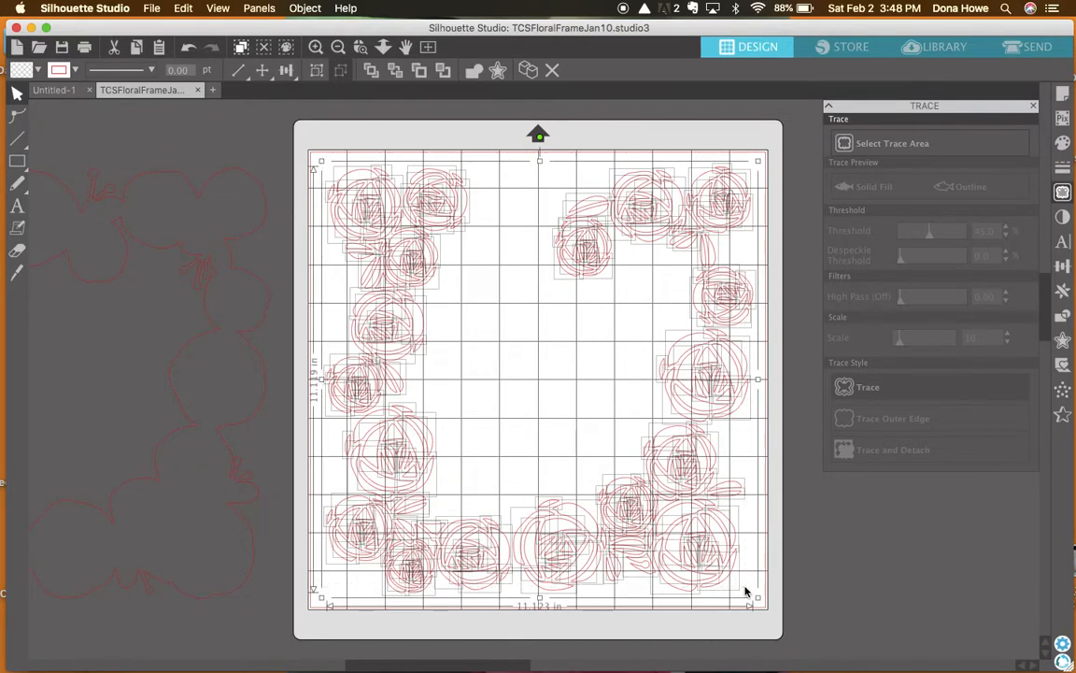
pyautogui.press('Delete')
# Move the compound frame outline back onto the centre of the mat and clear the selection.
pyautogui.moveTo(270, 314); pyautogui.dragTo(749, 307)
pyautogui.click(750, 307)
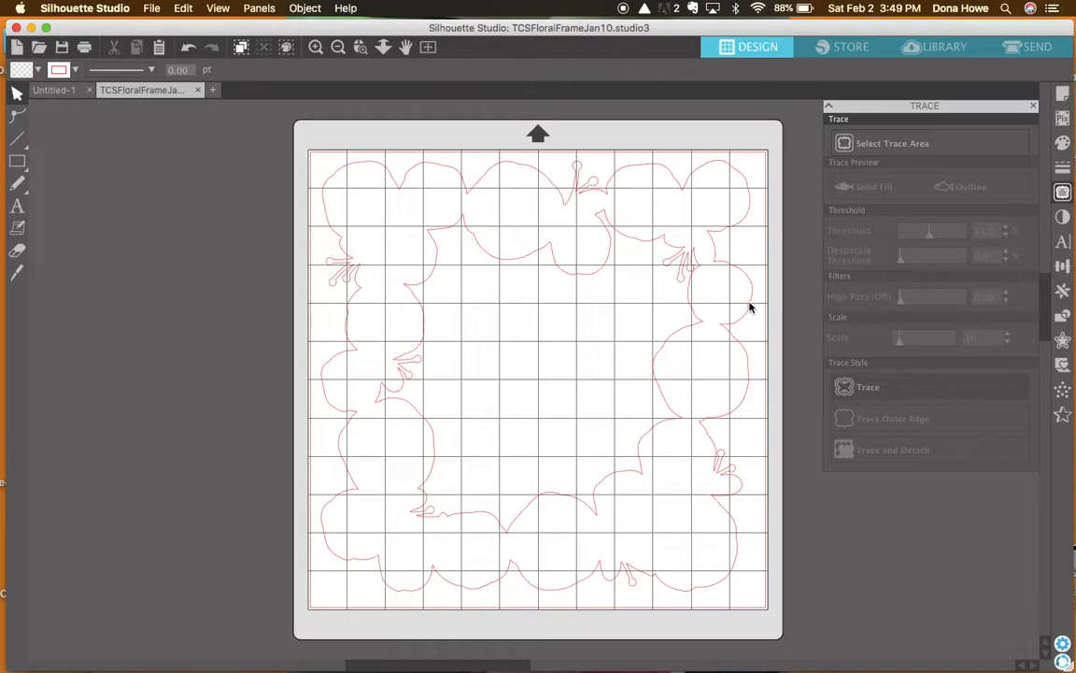